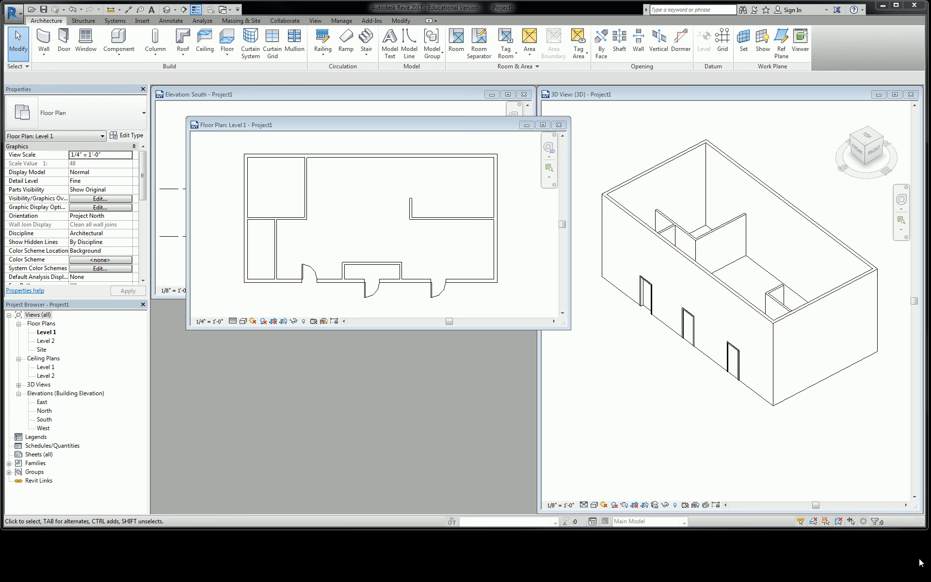
pyautogui.click(306, 270)
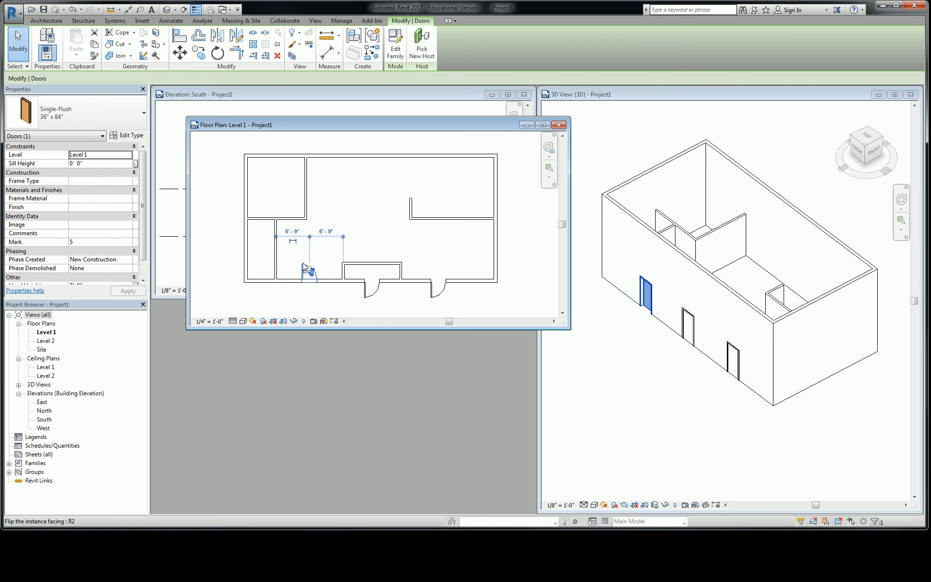
pyautogui.click(276, 245)
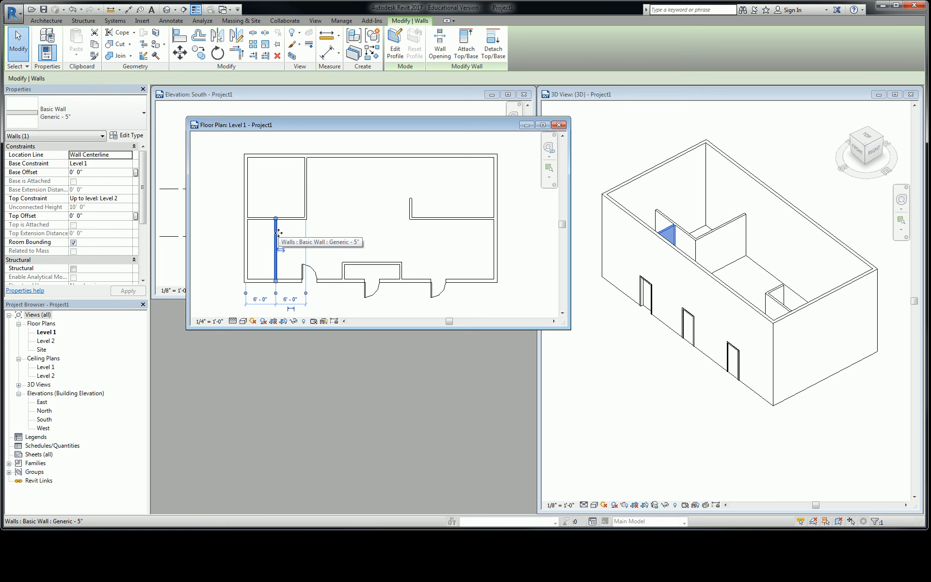
pyautogui.click(307, 267)
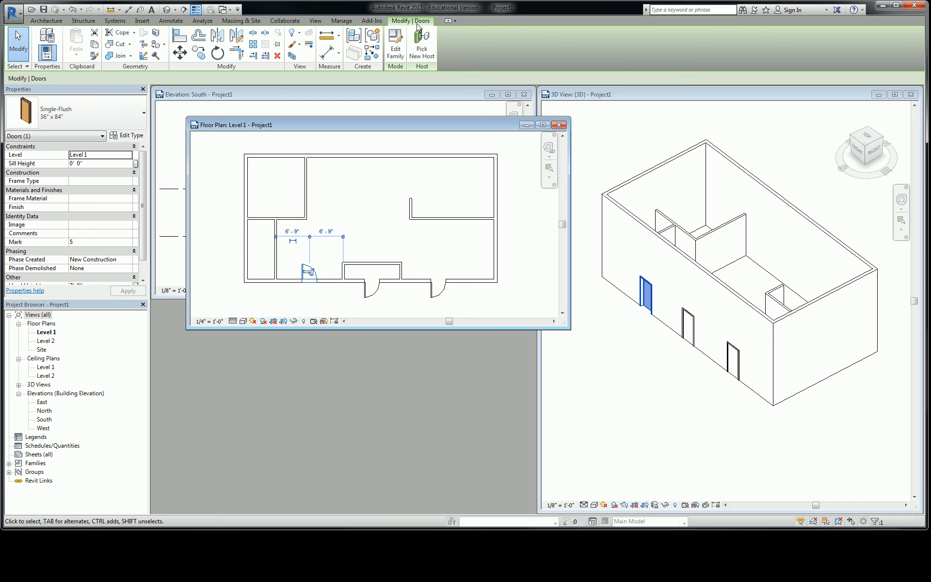
pyautogui.click(437, 264)
pyautogui.click(401, 21)
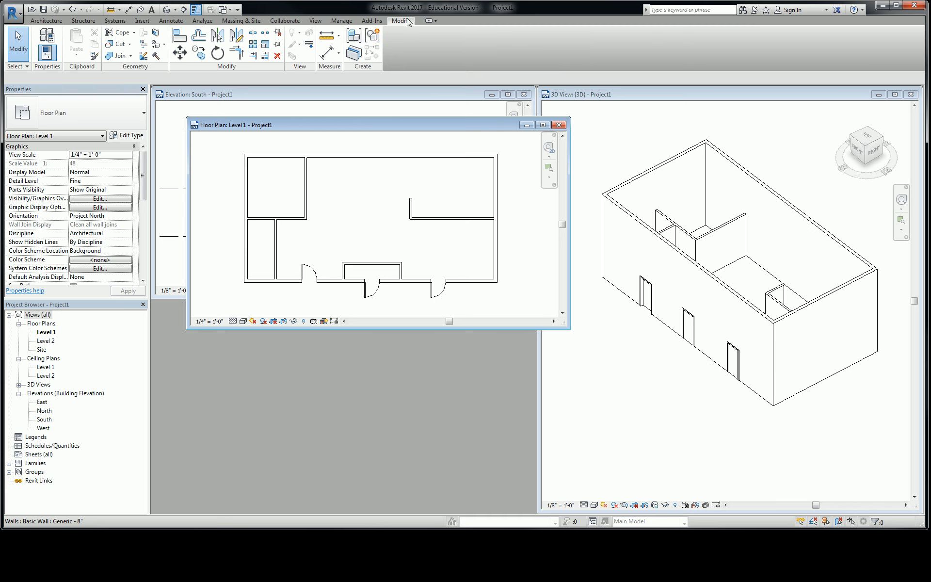
# Step: Rehost the westernmost door in the south exterior wall to the nearby vertical Generic - 5" interior wall
pyautogui.click(311, 272)
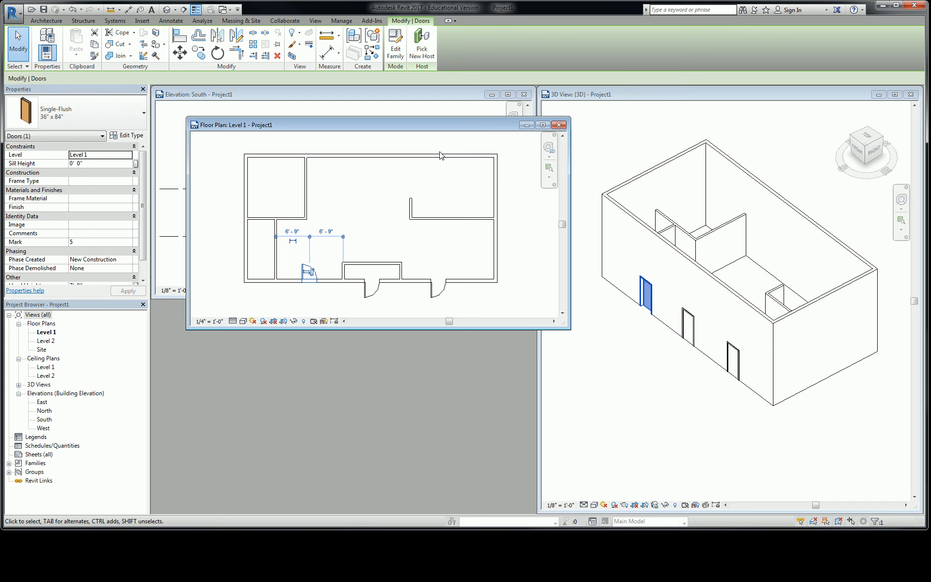
pyautogui.click(422, 46)
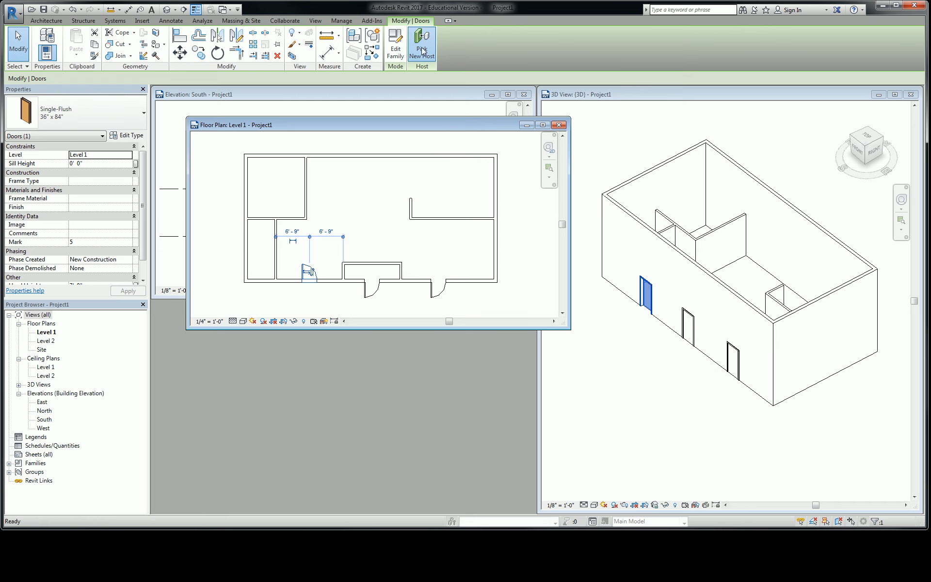
pyautogui.click(279, 248)
pyautogui.scroll(2, 333, 239)
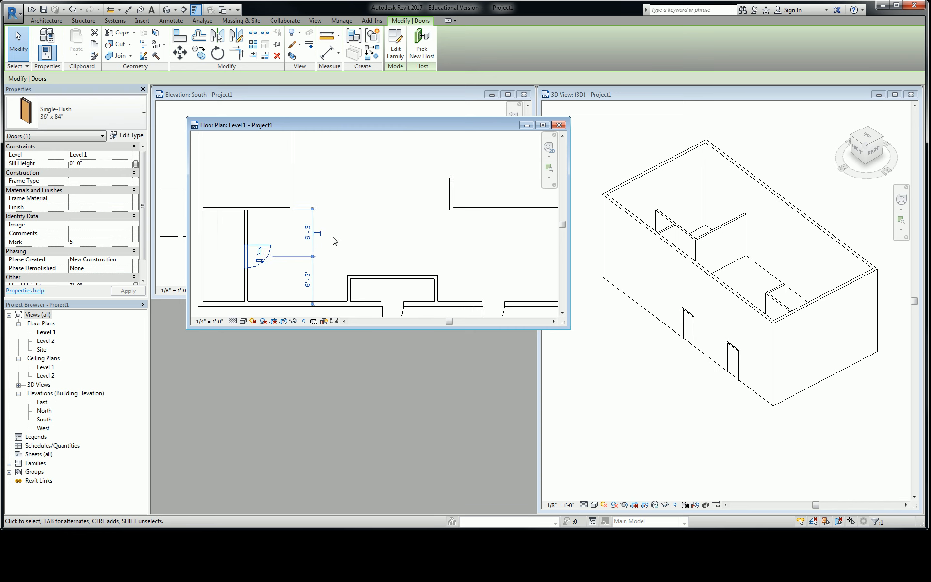
pyautogui.scroll(2, 254, 295)
pyautogui.click(282, 272)
pyautogui.scroll(-4, 304, 291)
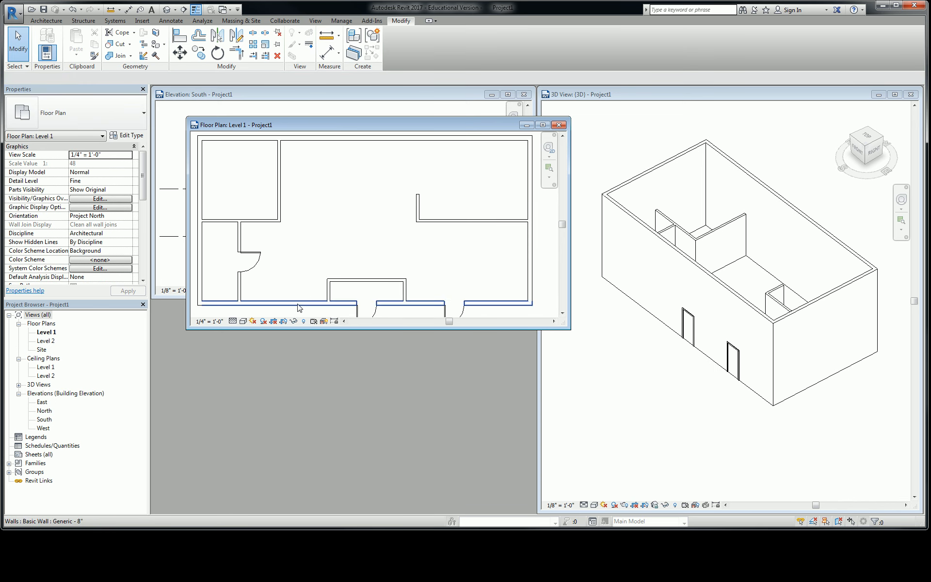
pyautogui.moveTo(303, 291); pyautogui.dragTo(331, 247, button='middle')
pyautogui.scroll(2, 331, 248)
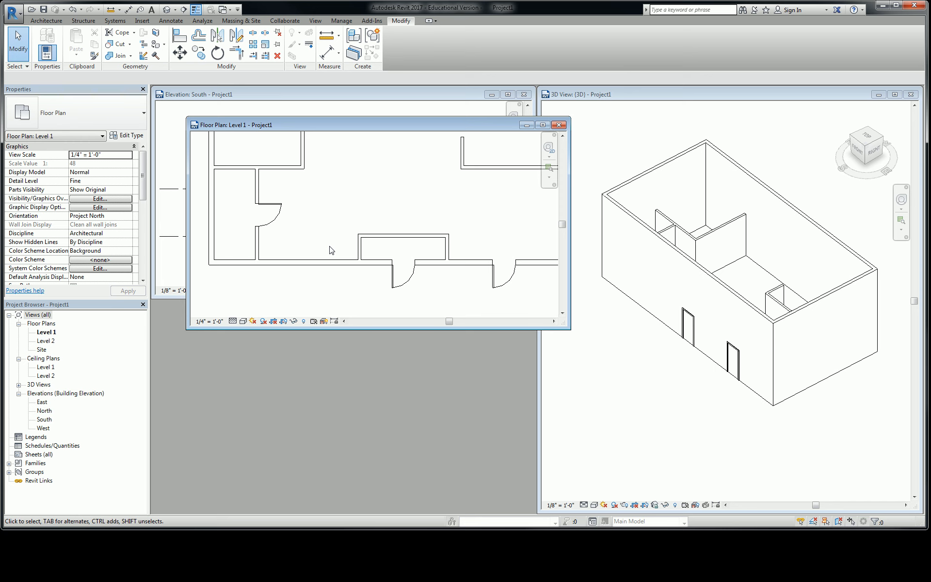
# Step: Tag the exterior door in front of the alcove and the rehosted interior door by category, with leaders
pyautogui.press('t')
pyautogui.press('g')
pyautogui.click(401, 289)
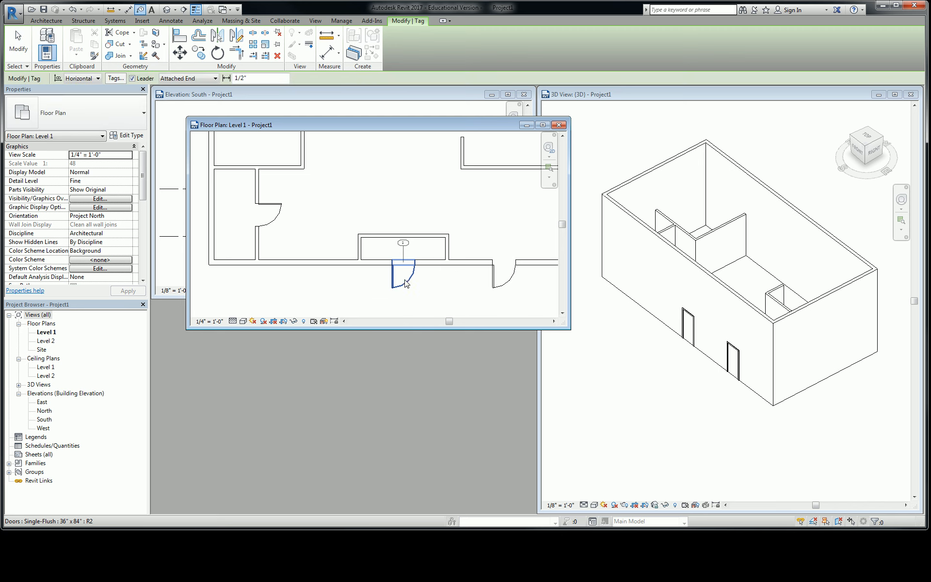
pyautogui.click(406, 284)
pyautogui.scroll(2, 377, 267)
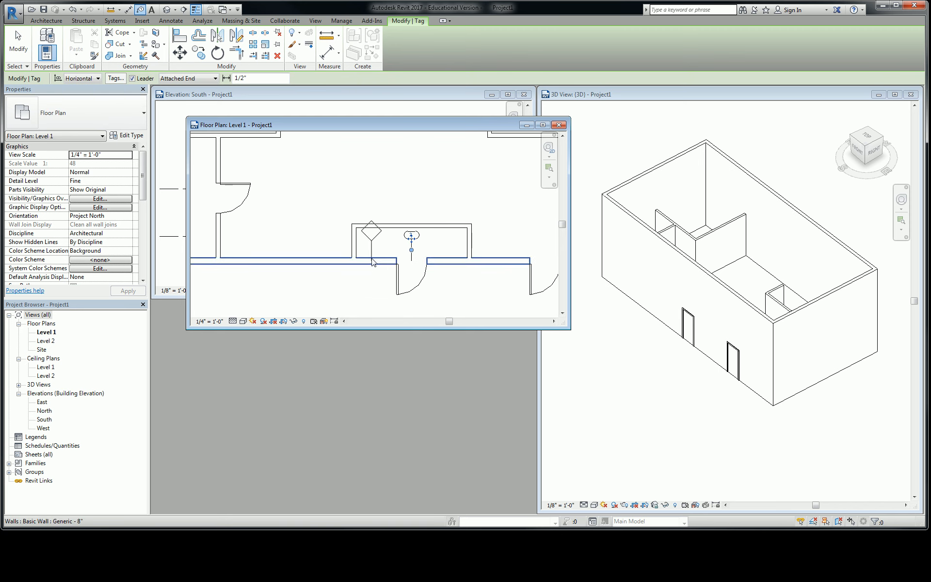
pyautogui.click(248, 217)
pyautogui.press('Escape')
pyautogui.scroll(1, 308, 243)
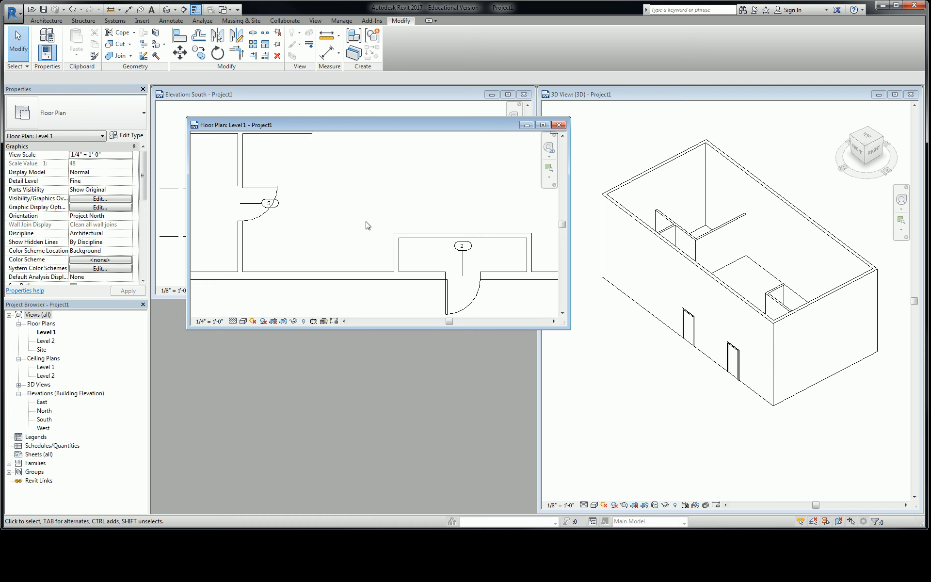
# Step: Rehost the tagged interior door to the south exterior wall, between the interior partition and the alcove
pyautogui.moveTo(343, 183)
pyautogui.mouseDown(button='middle')
pyautogui.moveTo(354, 218)
pyautogui.moveTo(355, 189)
pyautogui.mouseUp(button='middle')
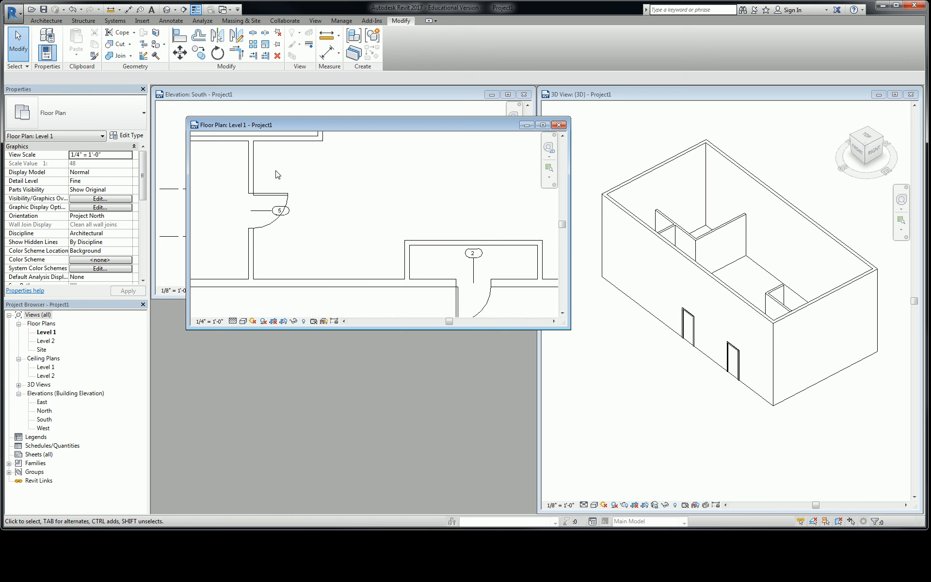
pyautogui.moveTo(253, 167); pyautogui.dragTo(298, 180, button='middle')
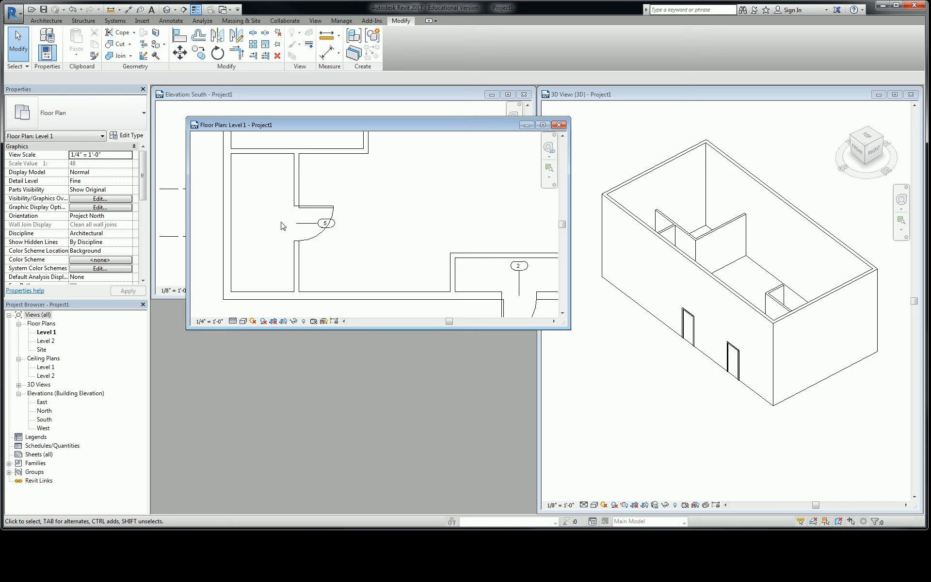
pyautogui.click(314, 208)
pyautogui.click(421, 48)
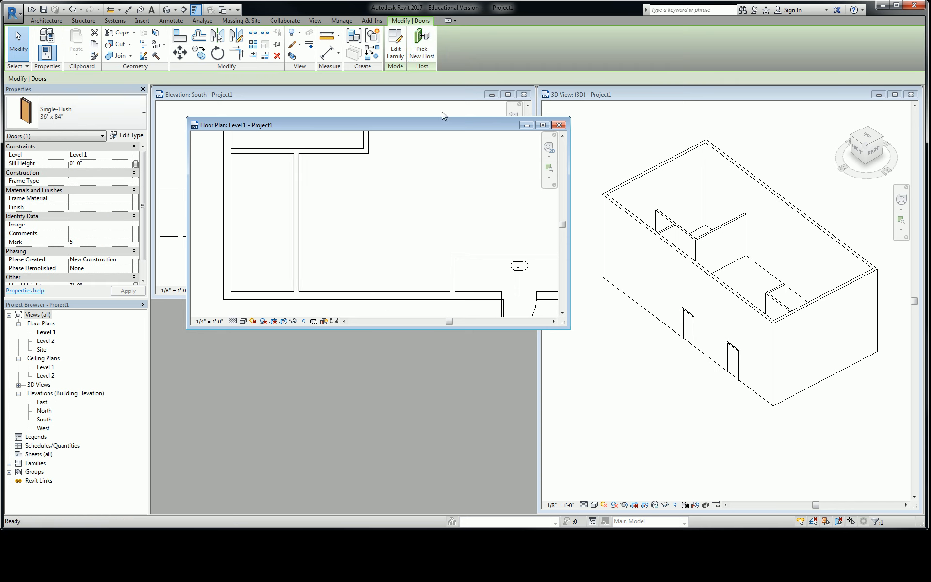
pyautogui.click(410, 295)
pyautogui.moveTo(411, 280); pyautogui.dragTo(404, 241, button='middle')
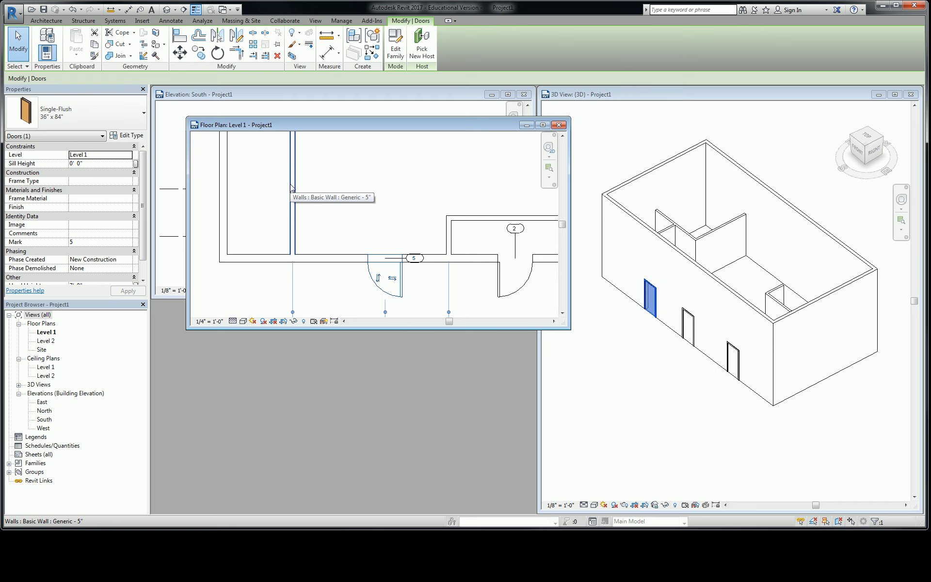
pyautogui.click(427, 294)
# Step: Rehost door 5 from the south exterior wall to the vertical interior partition west of the alcove
pyautogui.click(403, 282)
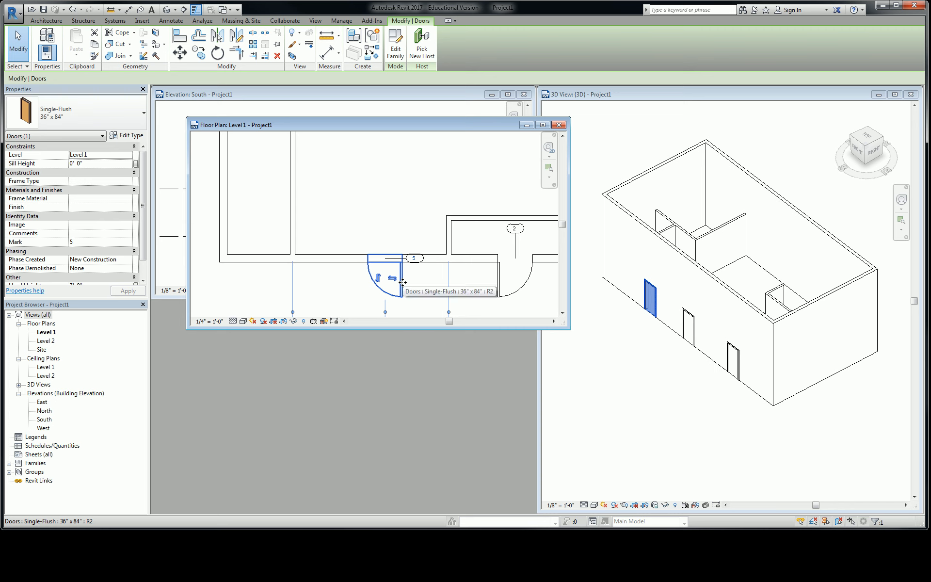
pyautogui.click(422, 49)
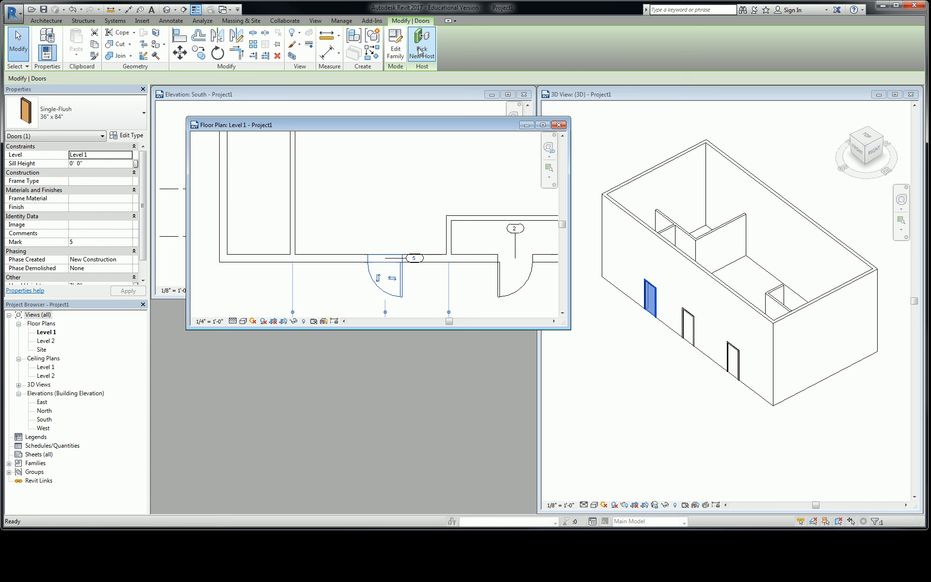
pyautogui.click(295, 178)
pyautogui.click(367, 188)
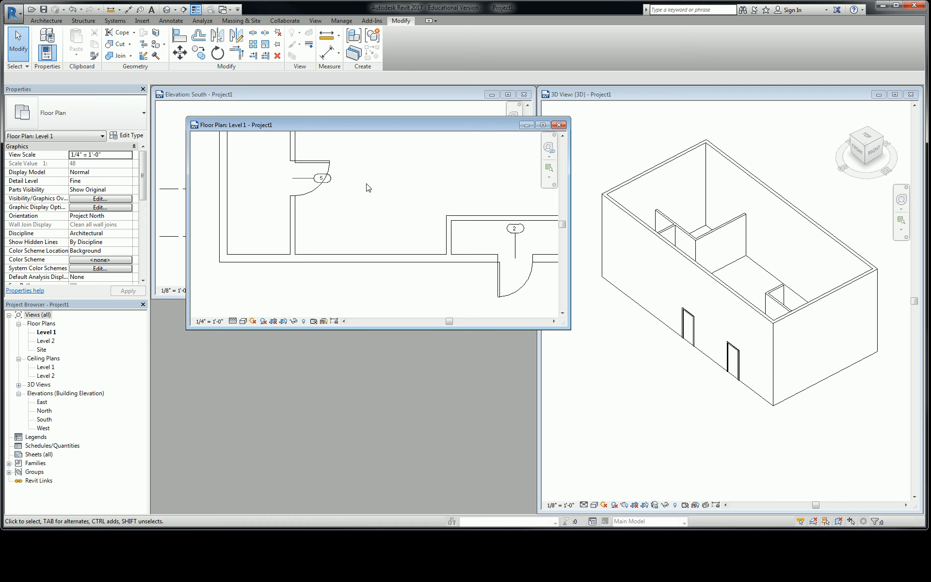
pyautogui.scroll(-3, 367, 184)
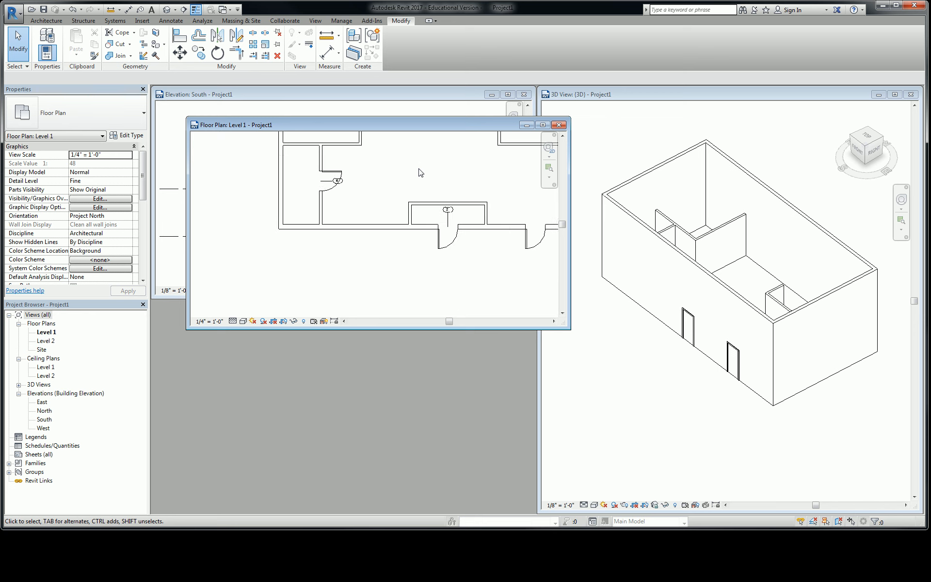
pyautogui.scroll(1, 352, 266)
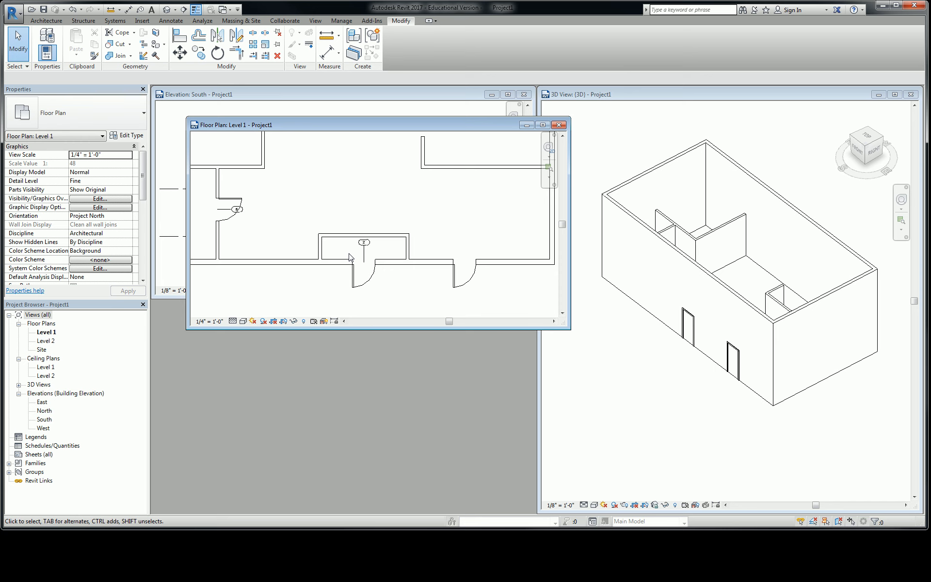
pyautogui.click(238, 200)
pyautogui.press('c')
pyautogui.press('s')
pyautogui.scroll(-1, 252, 197)
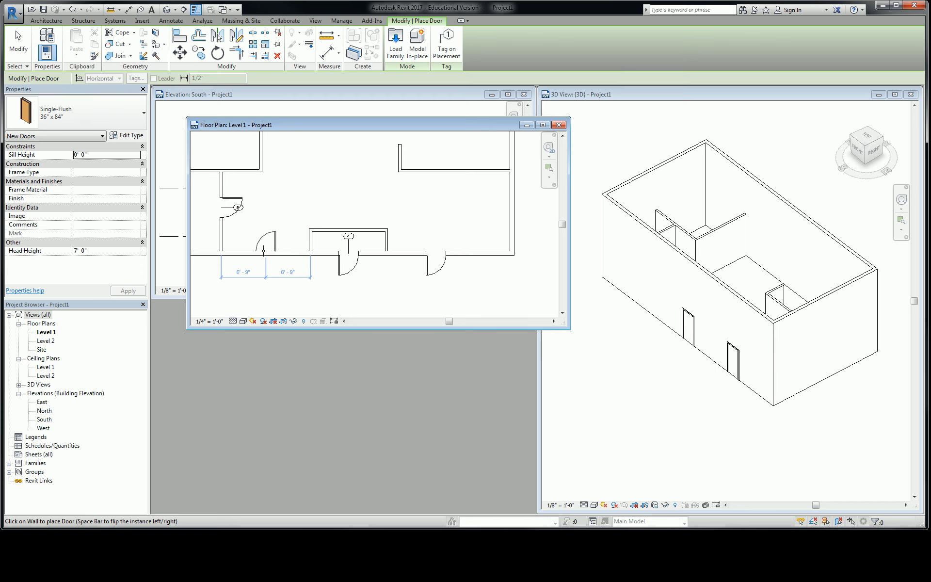
pyautogui.press('Escape')
pyautogui.press('Escape')
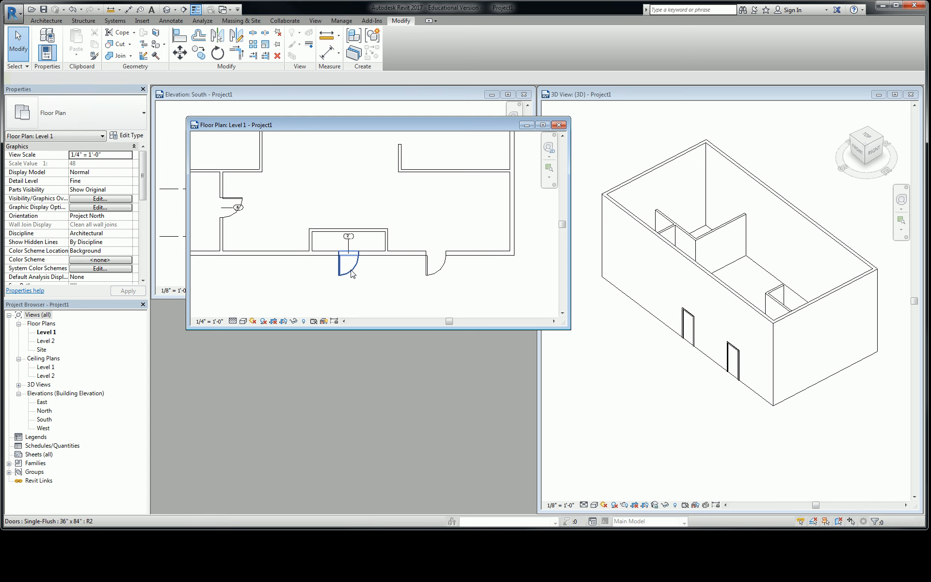
# Step: Rehost door 2 from the south exterior wall to the alcove's back wall
pyautogui.click(352, 274)
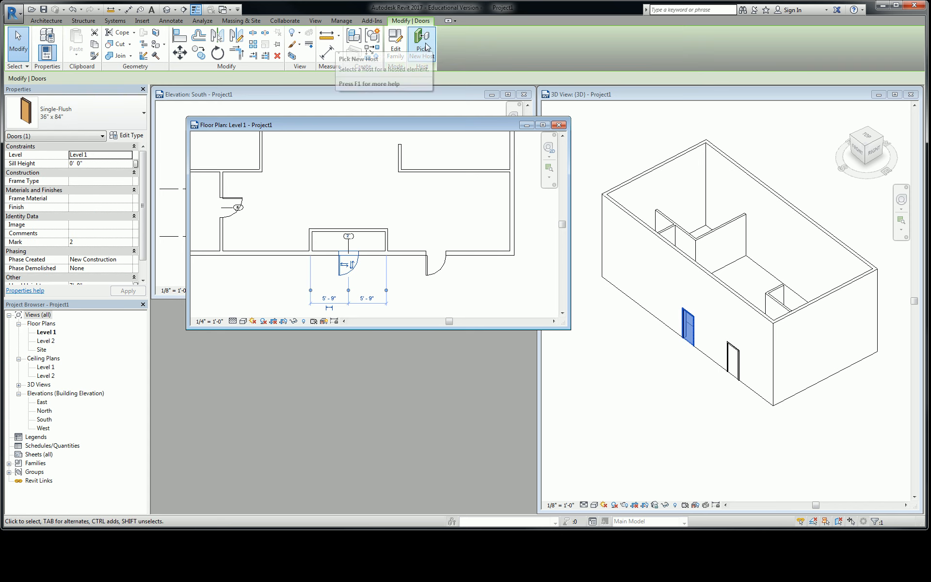
pyautogui.click(422, 43)
pyautogui.click(348, 233)
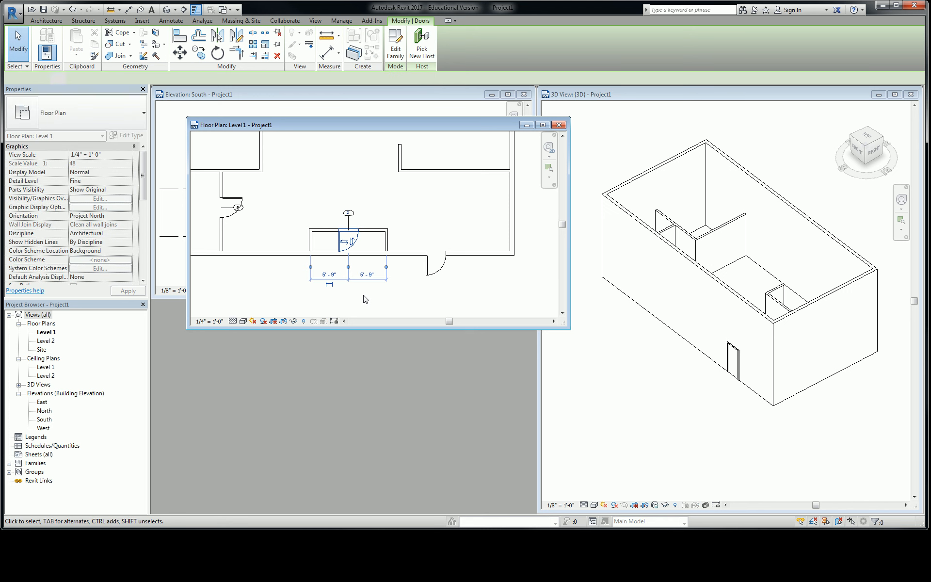
pyautogui.click(386, 304)
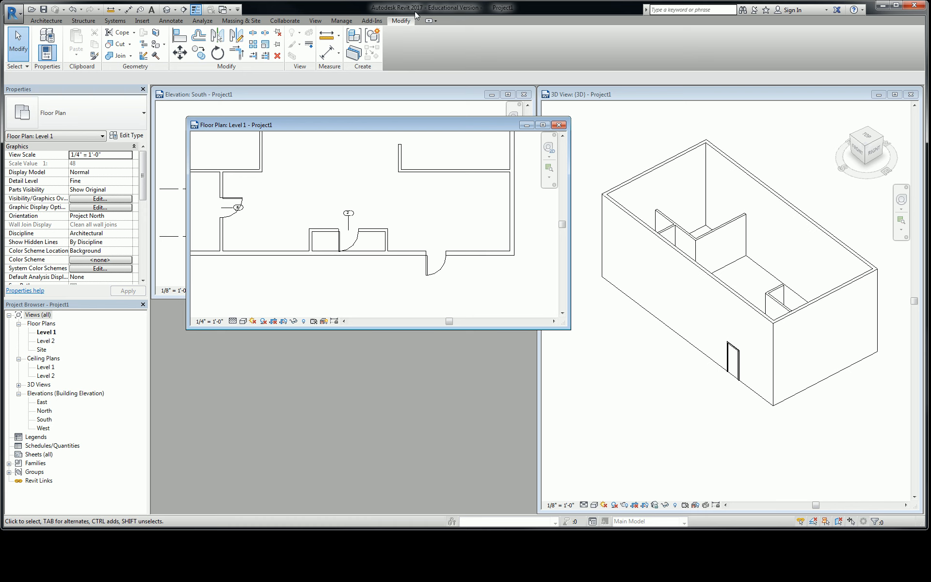
# Step: Split the south exterior wall at both sides of the alcove and delete the wall segment between the splits
pyautogui.click(253, 32)
pyautogui.scroll(2, 312, 253)
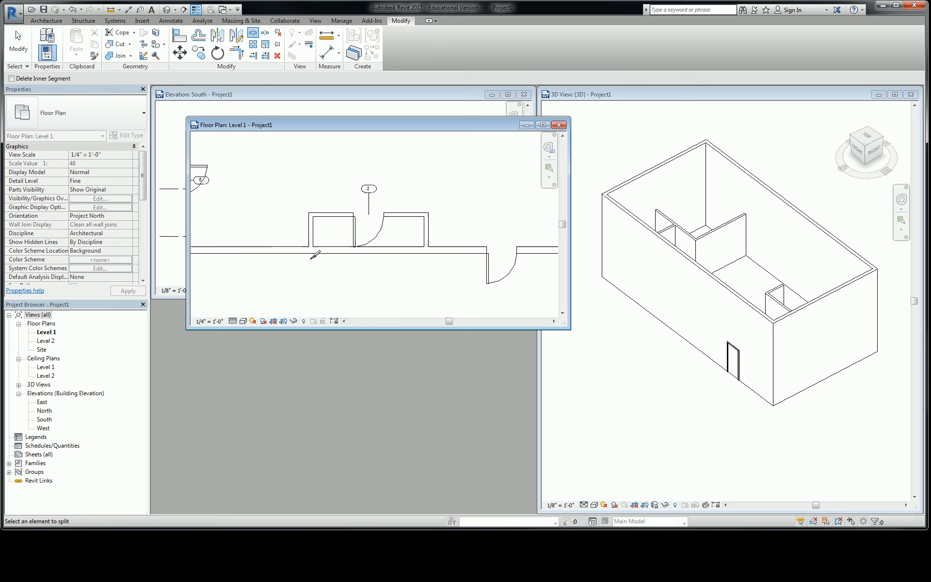
pyautogui.scroll(-3, 289, 251)
pyautogui.moveTo(272, 252); pyautogui.dragTo(391, 251, button='middle')
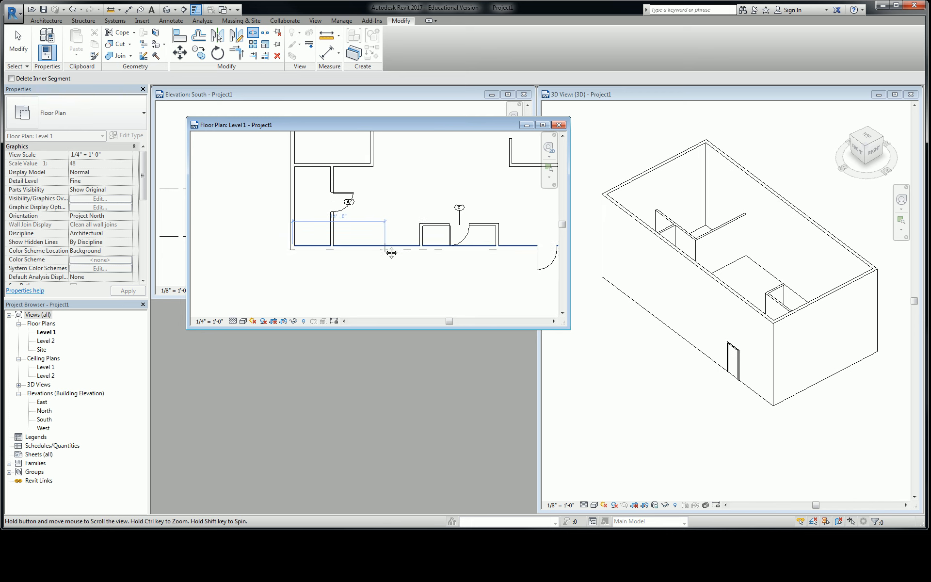
pyautogui.scroll(2, 391, 250)
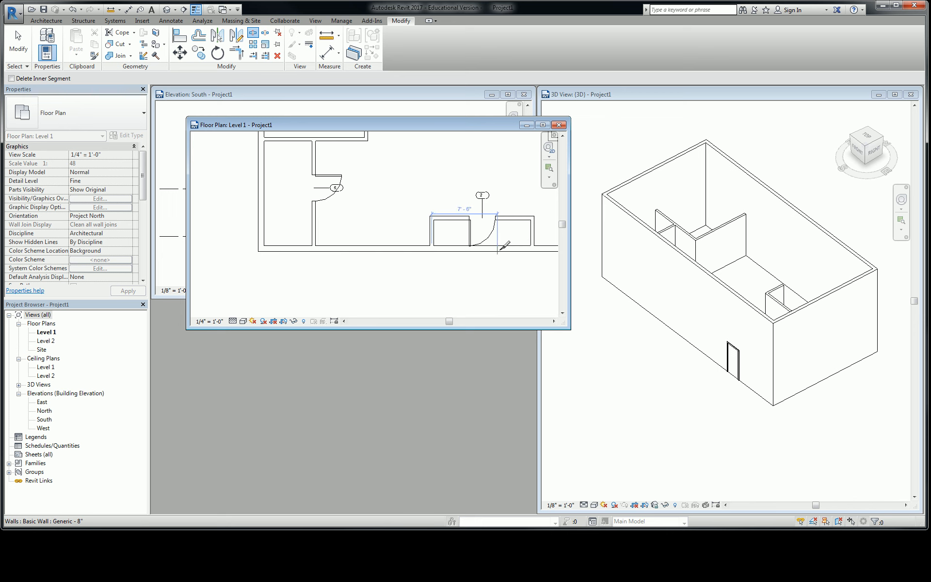
pyautogui.moveTo(551, 257); pyautogui.dragTo(430, 258, button='middle')
pyautogui.press('Escape')
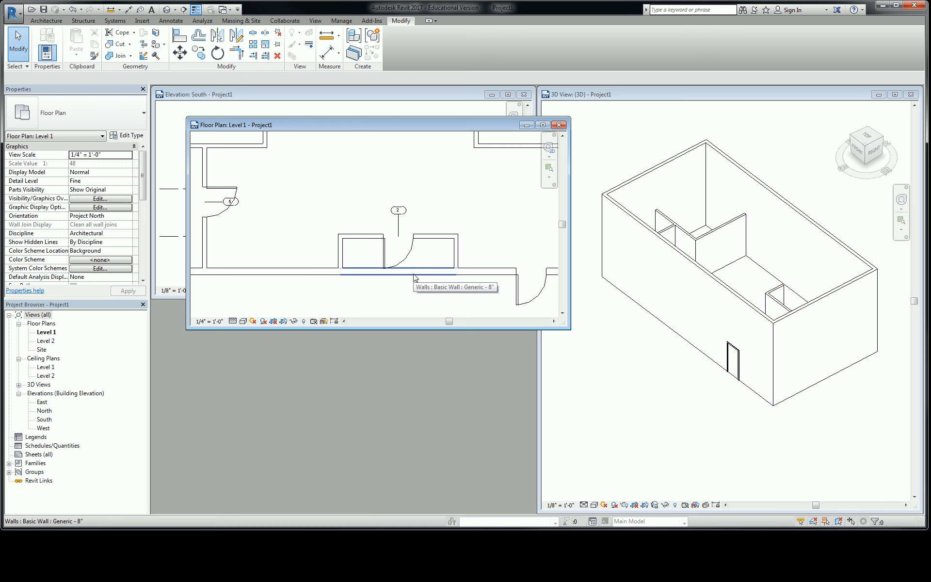
pyautogui.click(415, 275)
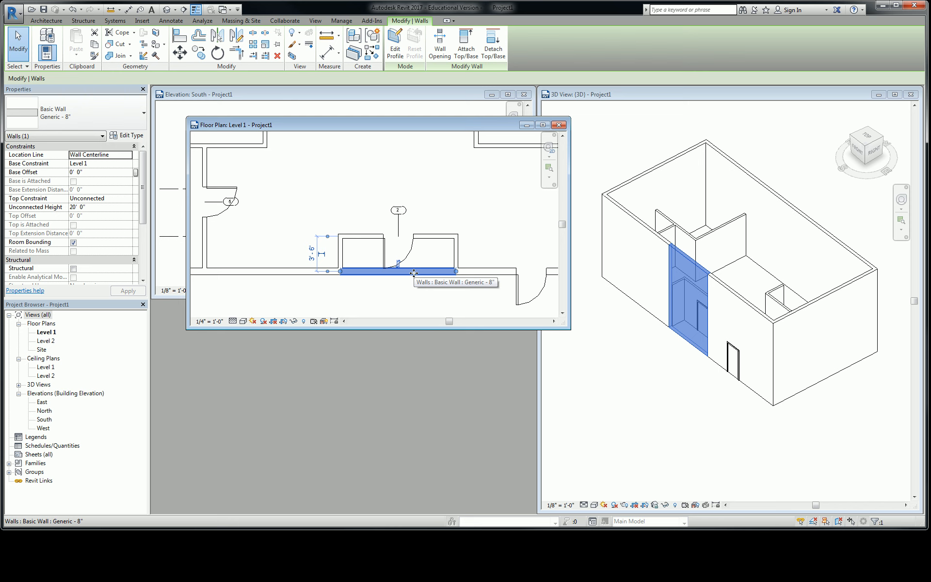
pyautogui.press('Delete')
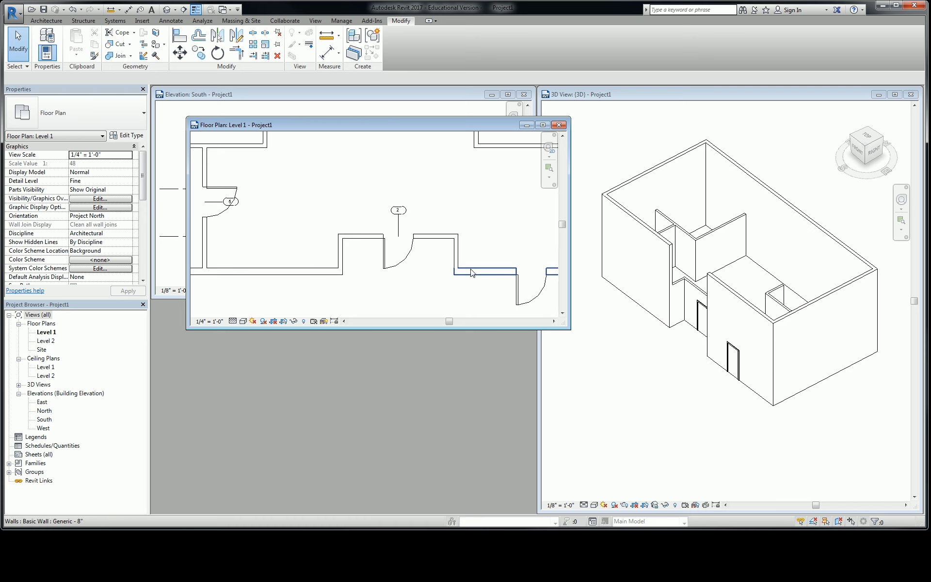
# Step: Change the alcove's two side walls and its back wall to the Generic - 8" wall type
pyautogui.click(456, 253)
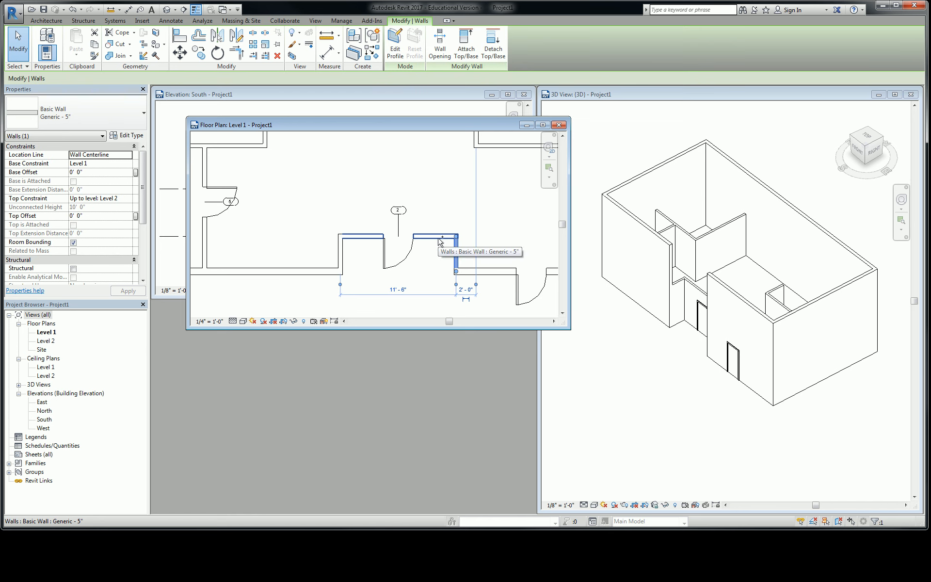
pyautogui.keyDown('ctrl'); pyautogui.click(440, 241); pyautogui.keyUp('ctrl')
pyautogui.keyDown('ctrl'); pyautogui.click(339, 252); pyautogui.keyUp('ctrl')
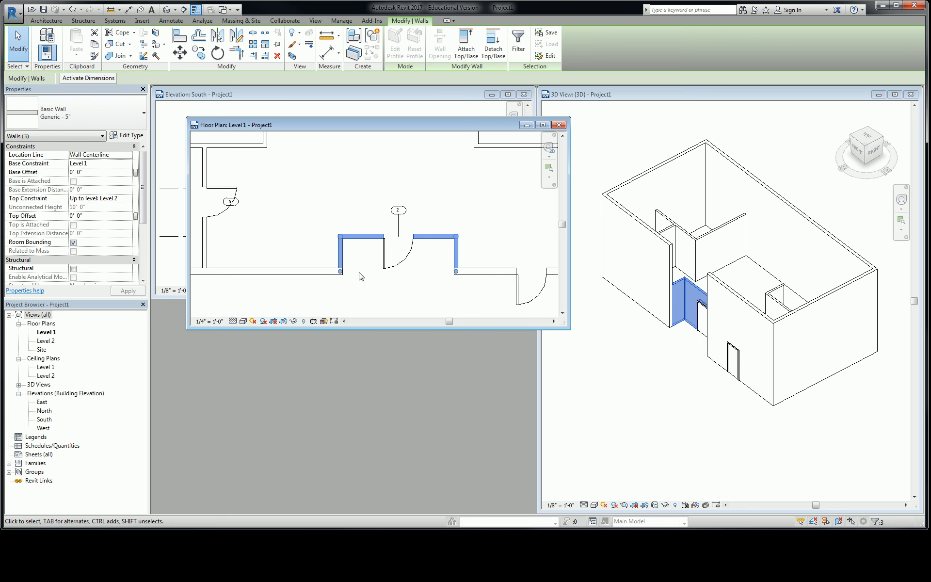
pyautogui.click(78, 115)
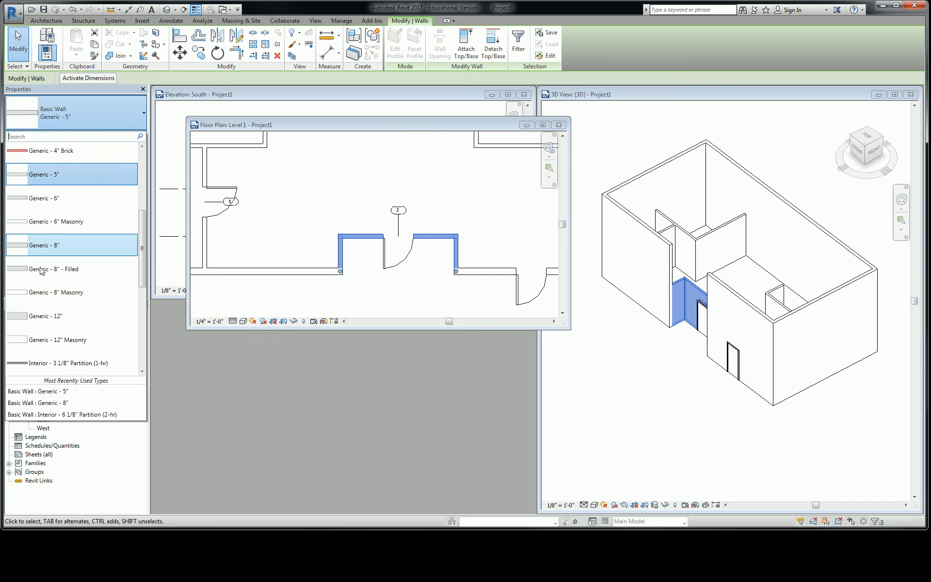
pyautogui.click(53, 246)
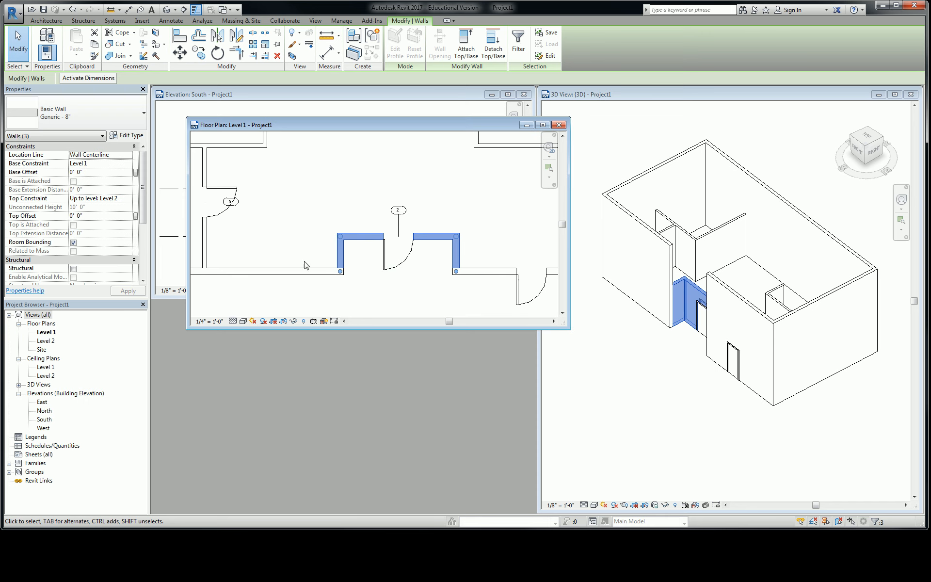
pyautogui.click(440, 286)
pyautogui.scroll(3, 407, 272)
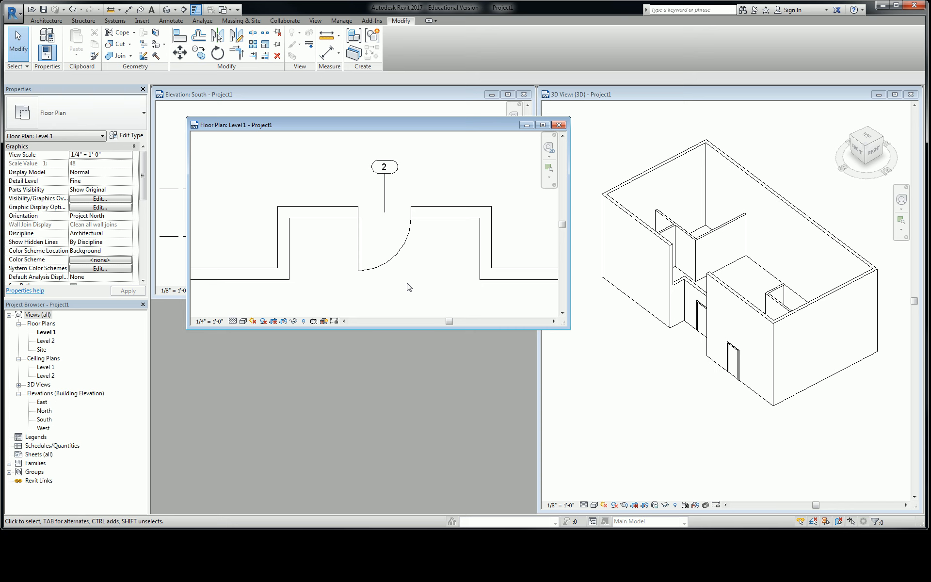
# Step: Select the alcove's two side walls and its back wall together in the Level 1 plan
pyautogui.scroll(-4, 434, 242)
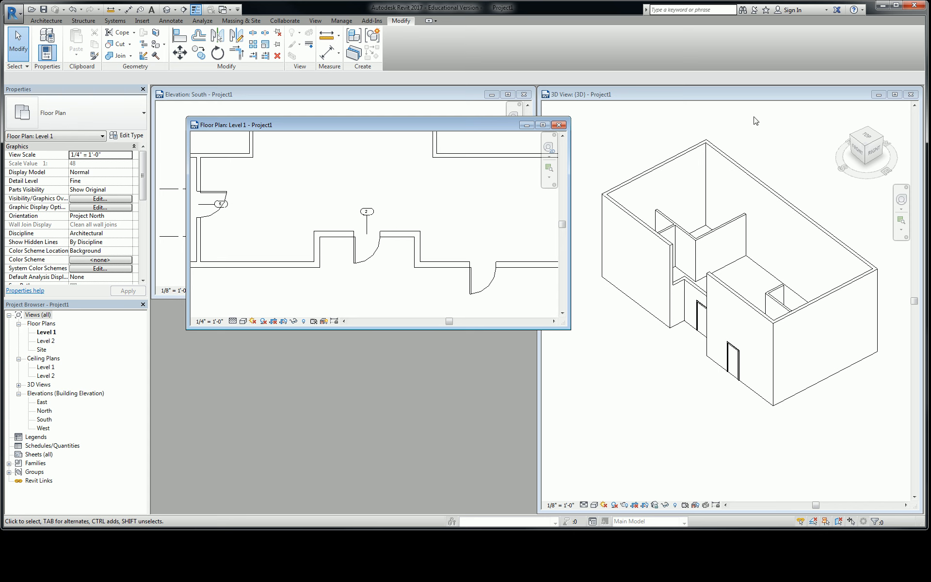
pyautogui.click(417, 242)
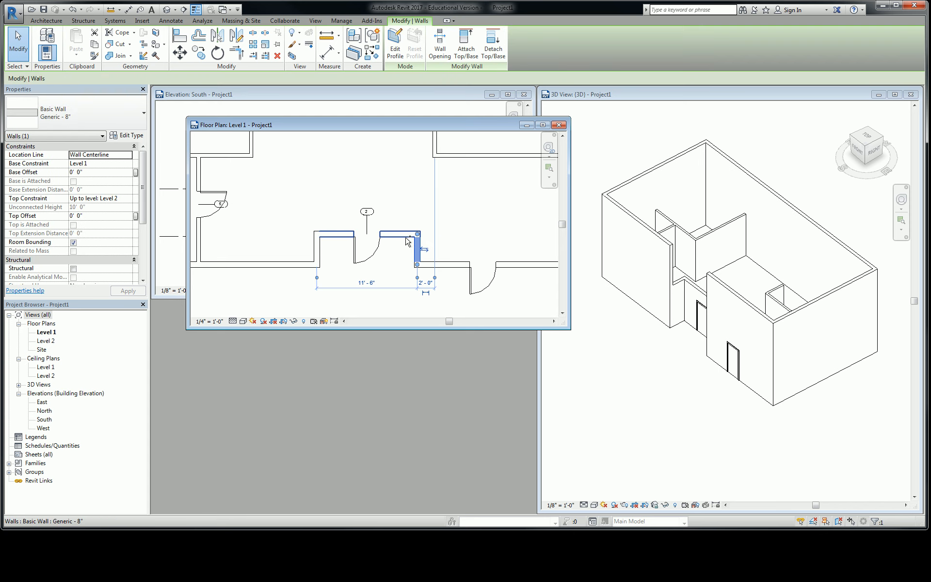
pyautogui.keyDown('ctrl'); pyautogui.click(317, 248); pyautogui.keyUp('ctrl')
pyautogui.keyDown('ctrl'); pyautogui.click(343, 245); pyautogui.keyUp('ctrl')
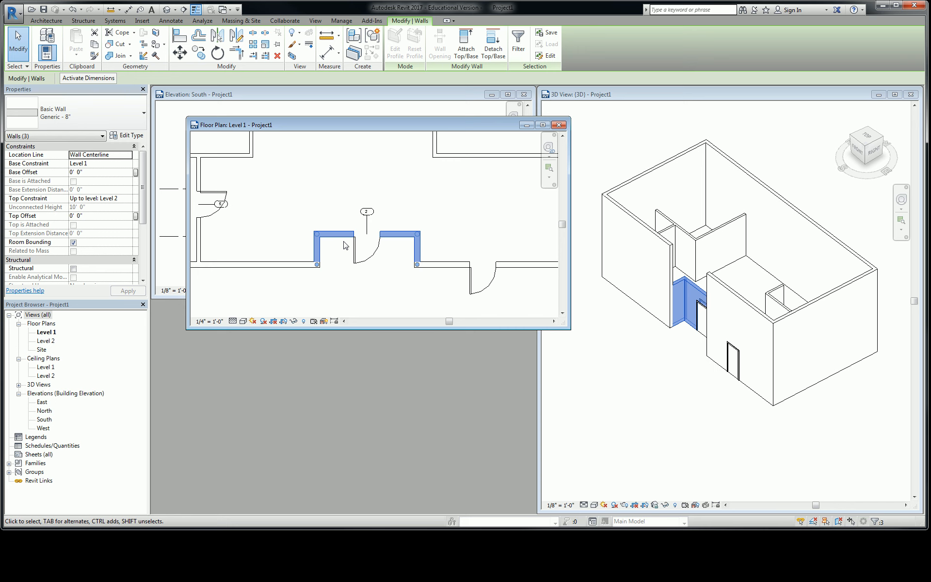